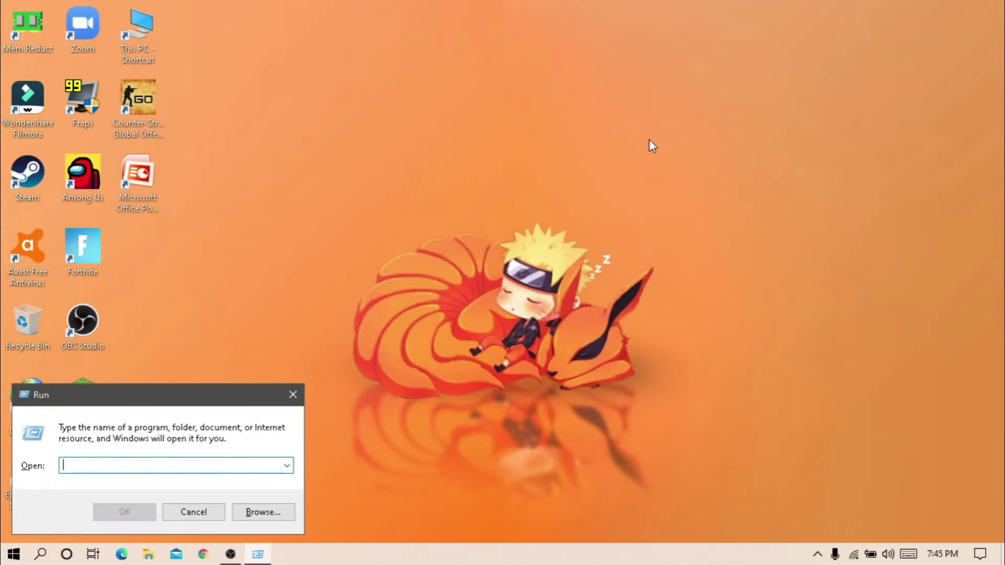
From %appdata%, reach Local\FortniteGame\Saved\Config\WindowsClient and open GameUserSettings.ini in Notepad.
{"action": "type", "text": "%appdata%"}
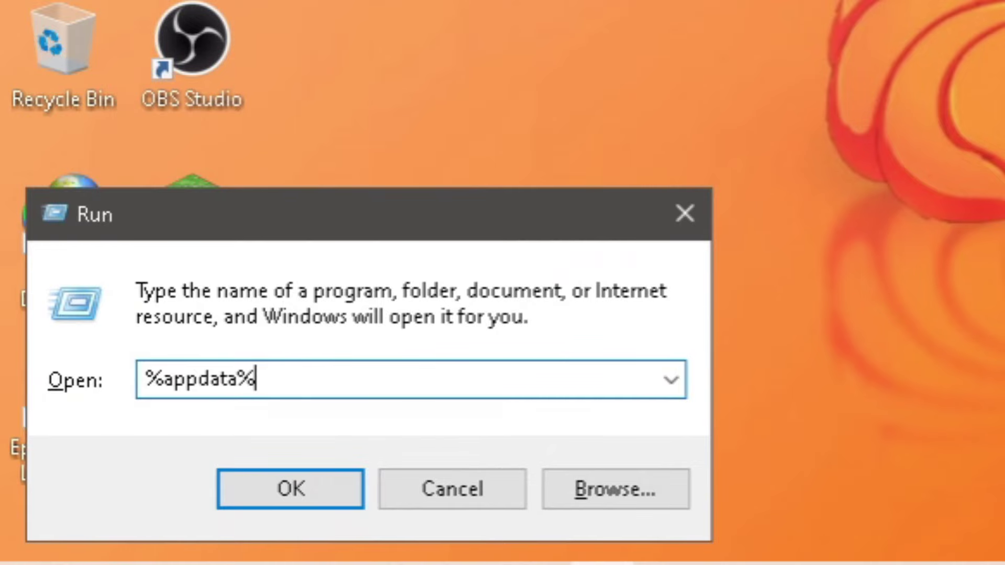
{"action": "key", "text": "Return"}
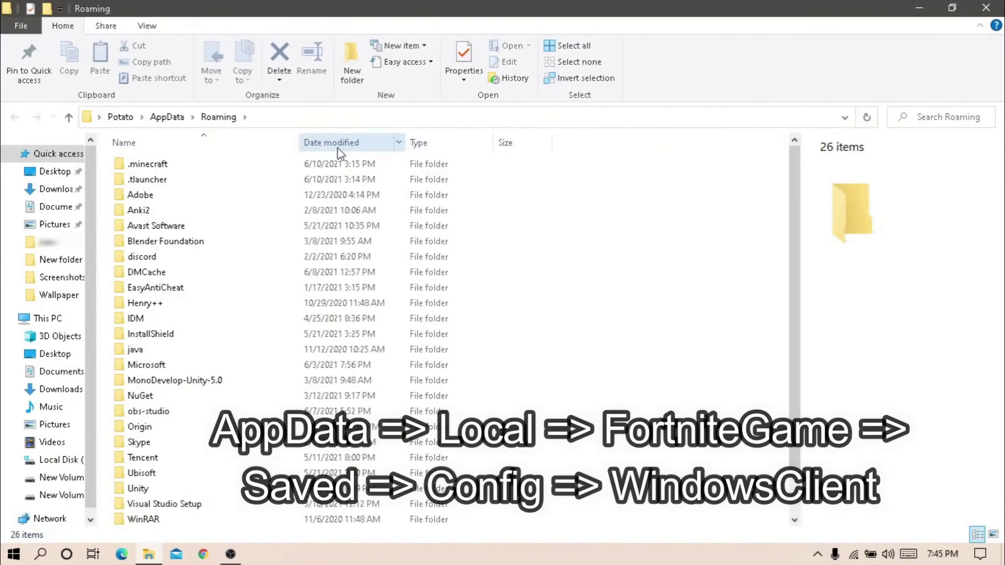
{"action": "left_click", "coordinate": [171, 120]}
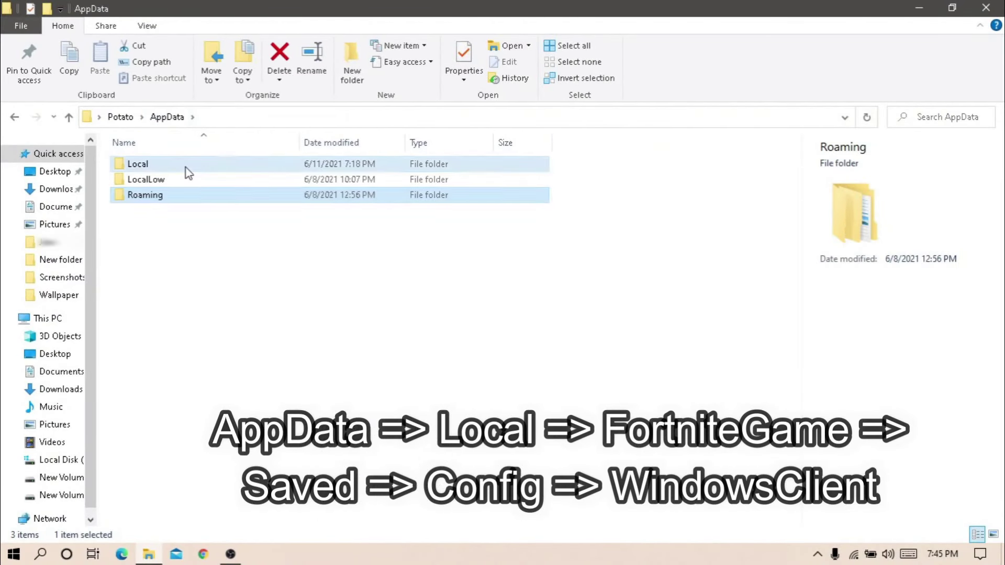
{"action": "double_click", "coordinate": [189, 165]}
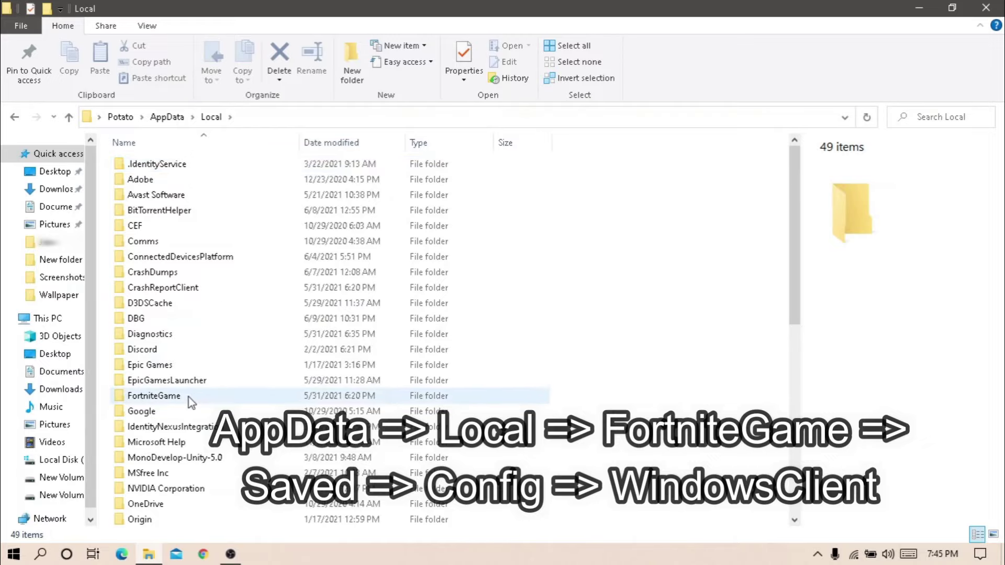
{"action": "double_click", "coordinate": [187, 397]}
{"action": "double_click", "coordinate": [168, 165]}
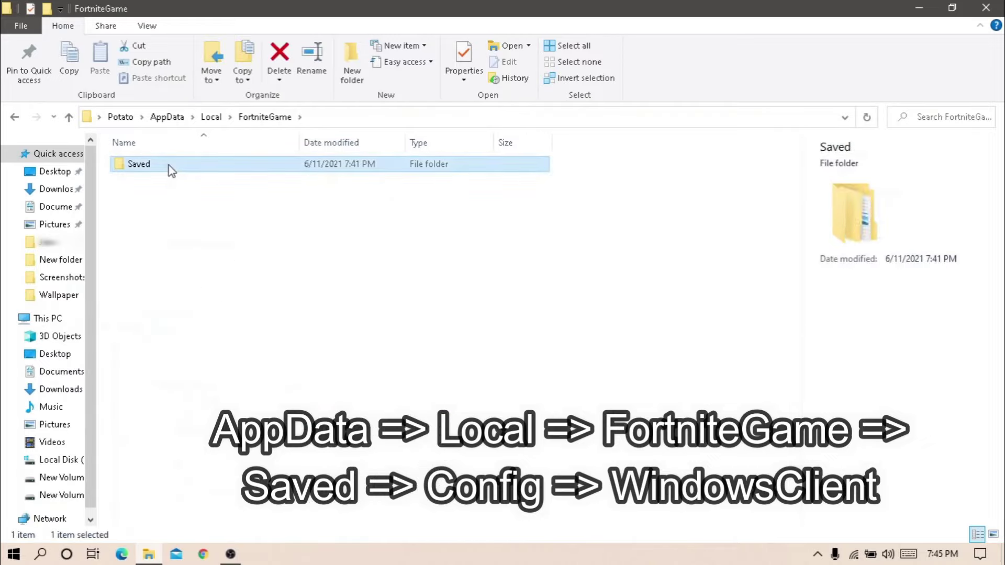
{"action": "double_click", "coordinate": [163, 179]}
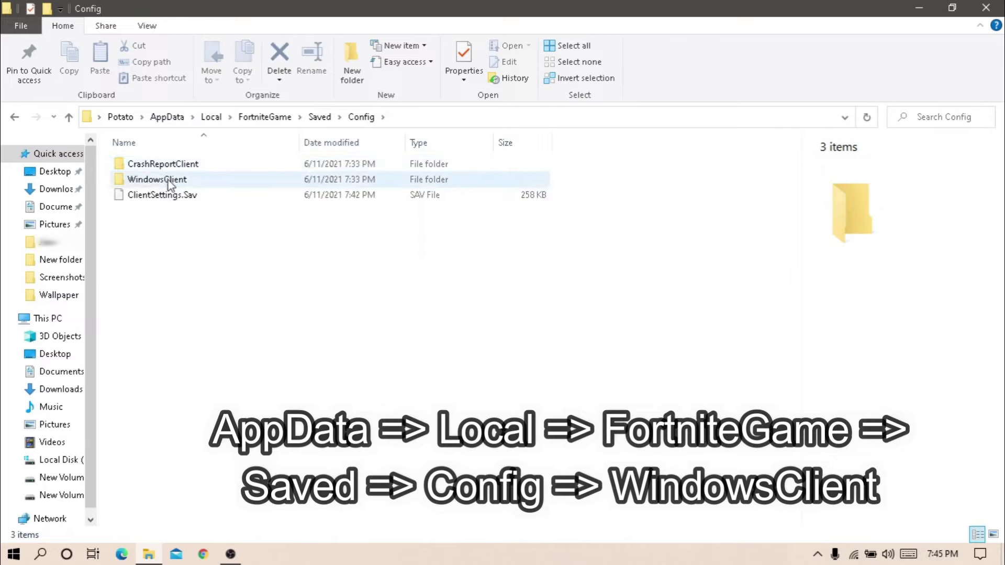
{"action": "double_click", "coordinate": [164, 179]}
{"action": "right_click", "coordinate": [226, 156]}
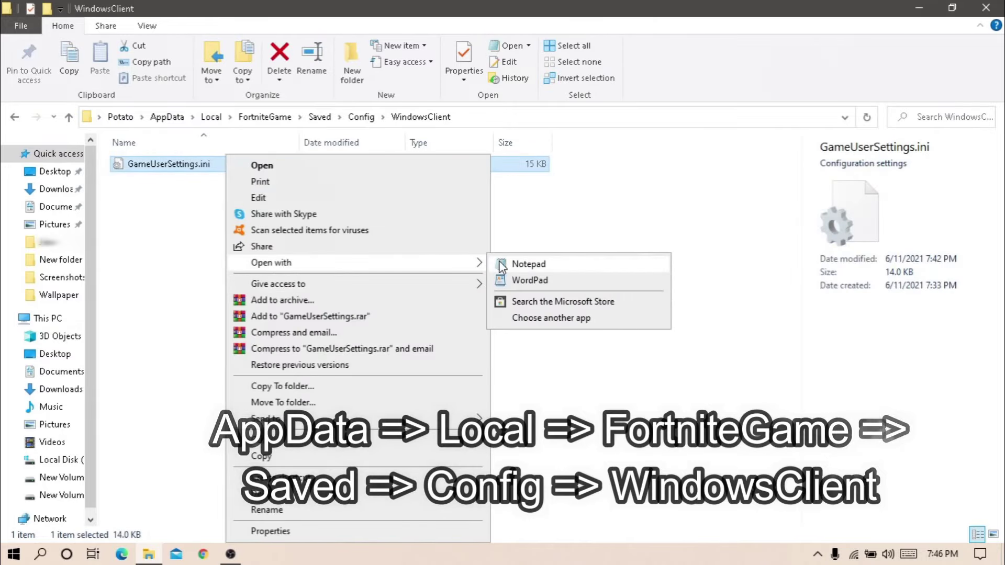
{"action": "left_click", "coordinate": [492, 263]}
Set sg.ResolutionQuality=30 and all other sg values to 0, then close Notepad.
{"action": "double_click", "coordinate": [247, 1]}
{"action": "scroll", "coordinate": [309, 214], "scroll_direction": "down", "scroll_amount": 20}
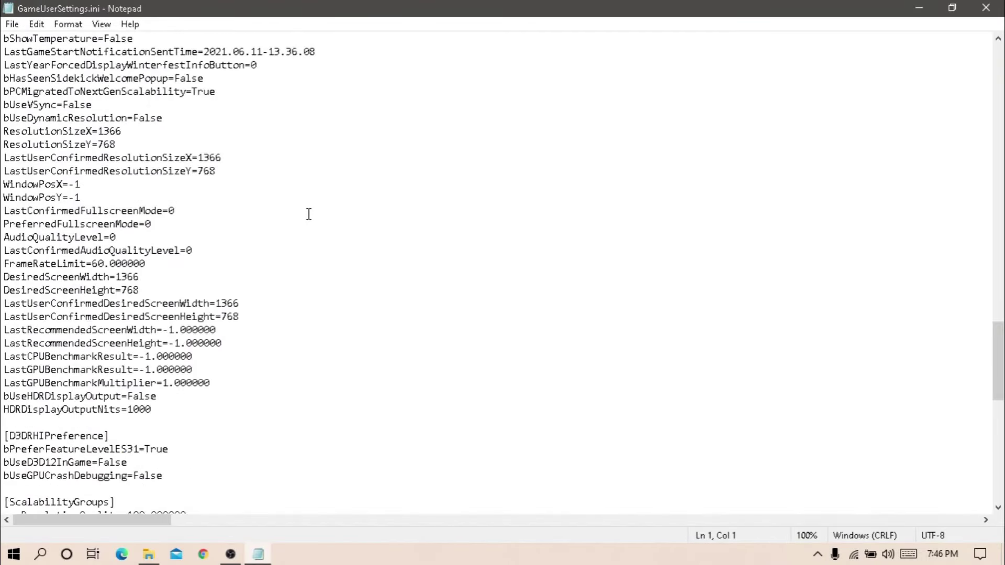
{"action": "scroll", "coordinate": [309, 214], "scroll_direction": "down", "scroll_amount": 3}
{"action": "scroll", "coordinate": [308, 214], "scroll_direction": "down", "scroll_amount": 4}
{"action": "left_click_drag", "start_coordinate": [106, 298], "coordinate": [4, 224]}
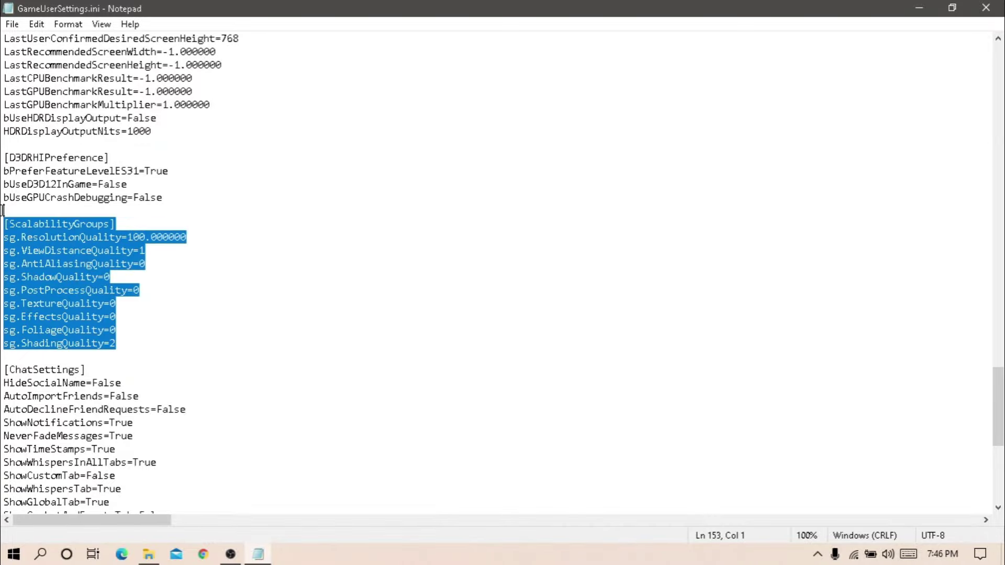
{"action": "left_click", "coordinate": [163, 257]}
{"action": "type", "text": "3"}
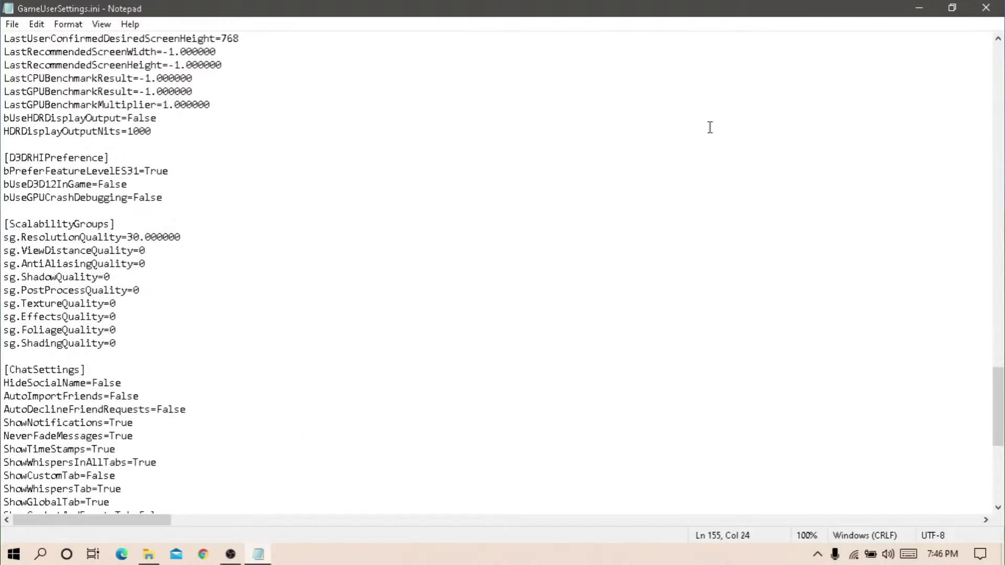
{"action": "key", "text": "alt+F4"}
Open the Properties window of GameUserSettings.ini.
{"action": "right_click", "coordinate": [331, 164]}
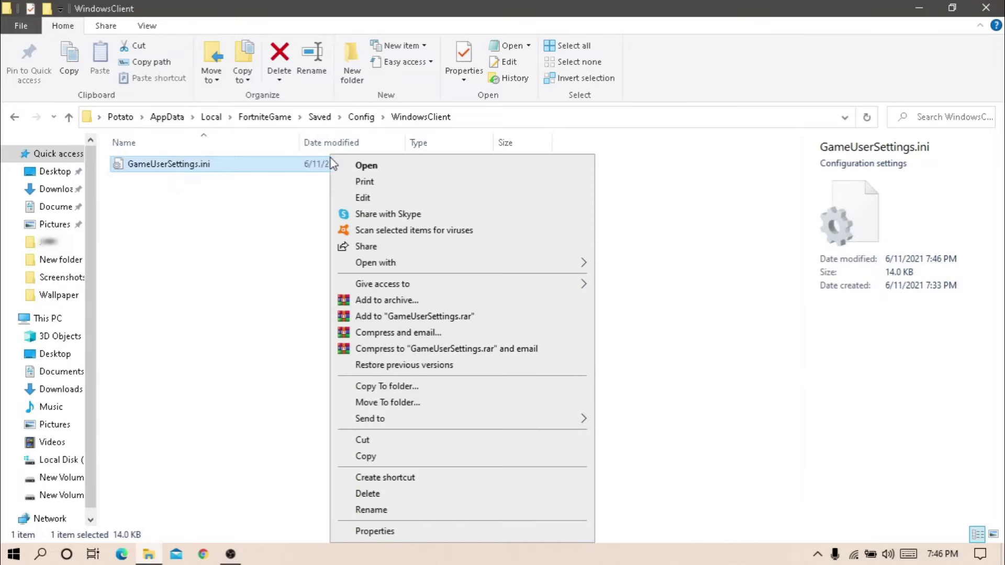
{"action": "left_click", "coordinate": [382, 531]}
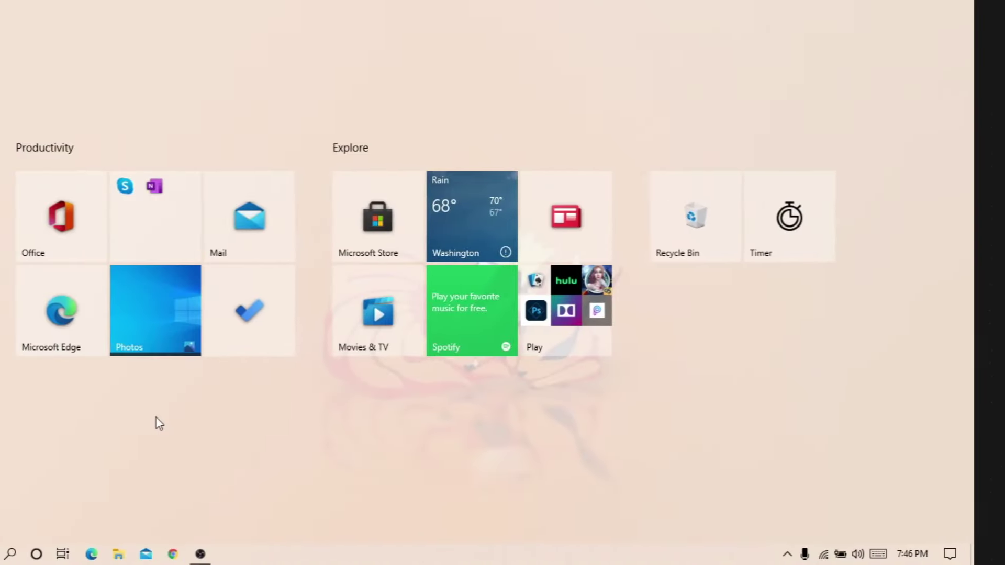
From Graphics settings, browse to FortniteGame\Binaries\Win64 and select FortniteClient-Win64-Shipping.exe.
{"action": "type", "text": "graphi"}
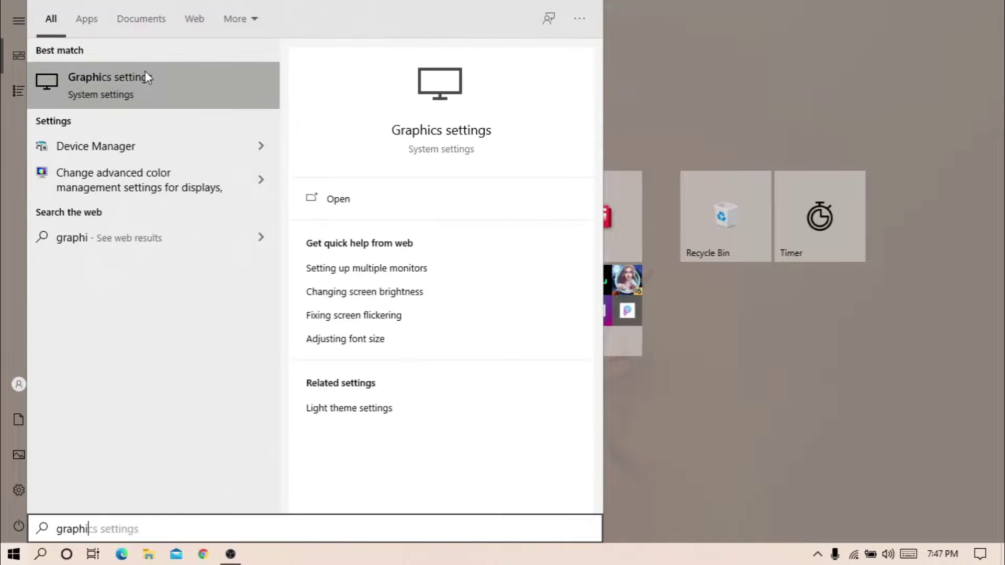
{"action": "left_click", "coordinate": [145, 77]}
{"action": "left_click", "coordinate": [63, 242]}
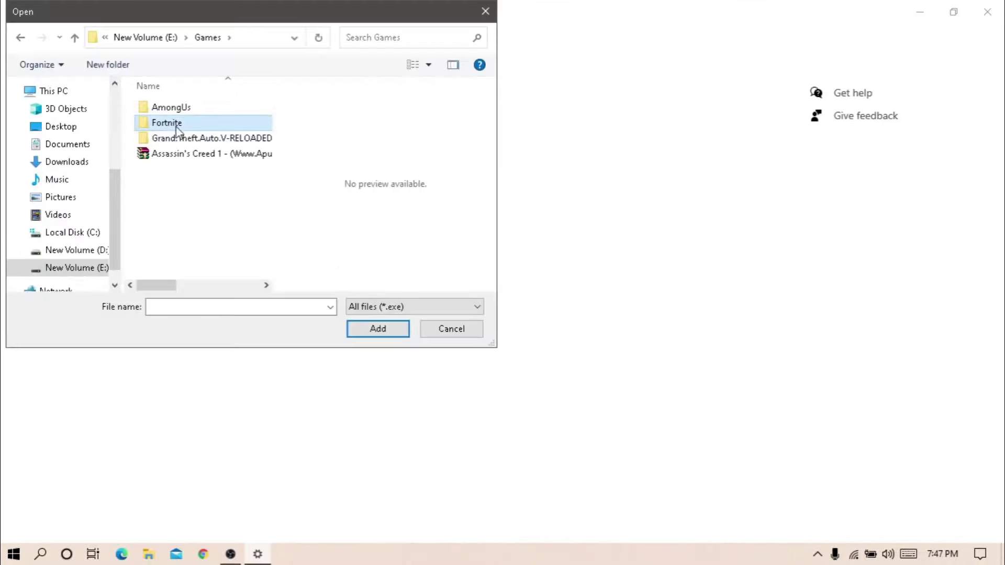
{"action": "double_click", "coordinate": [168, 123]}
{"action": "double_click", "coordinate": [188, 140]}
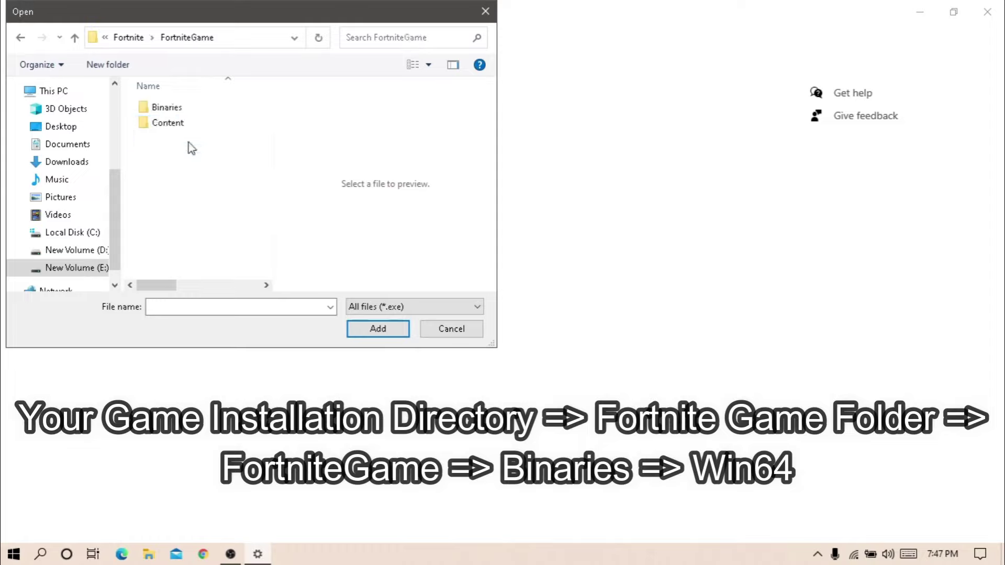
{"action": "left_click", "coordinate": [176, 109]}
{"action": "double_click", "coordinate": [176, 111]}
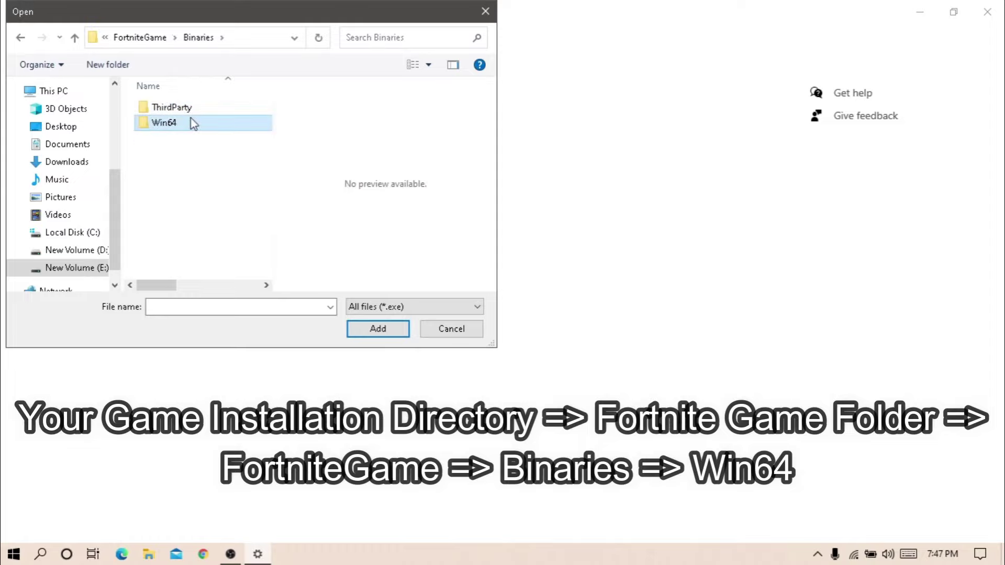
{"action": "double_click", "coordinate": [191, 123]}
{"action": "left_click", "coordinate": [247, 139]}
Enable the high DPI scaling override in the executable's Compatibility properties.
{"action": "right_click", "coordinate": [247, 138]}
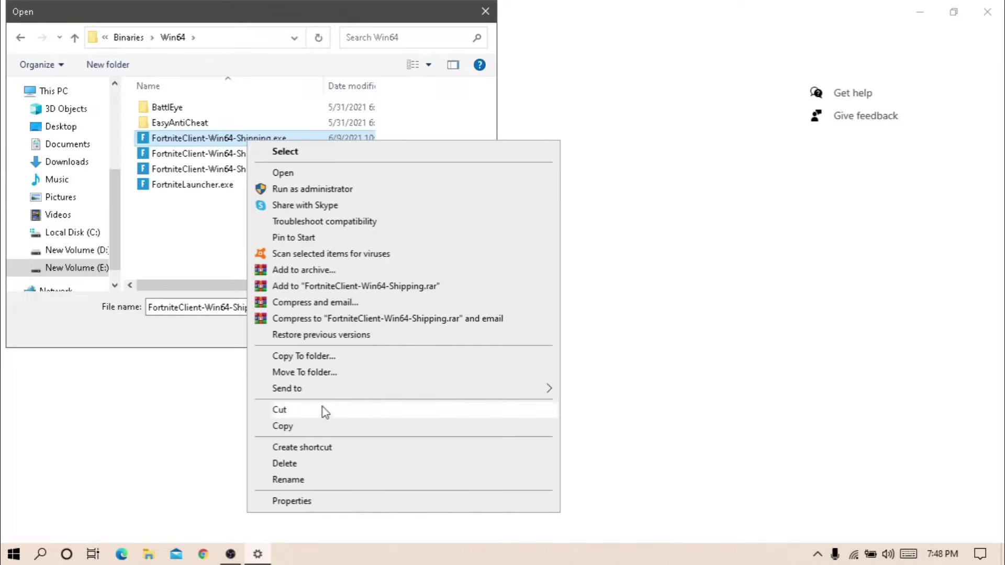
{"action": "left_click", "coordinate": [328, 497]}
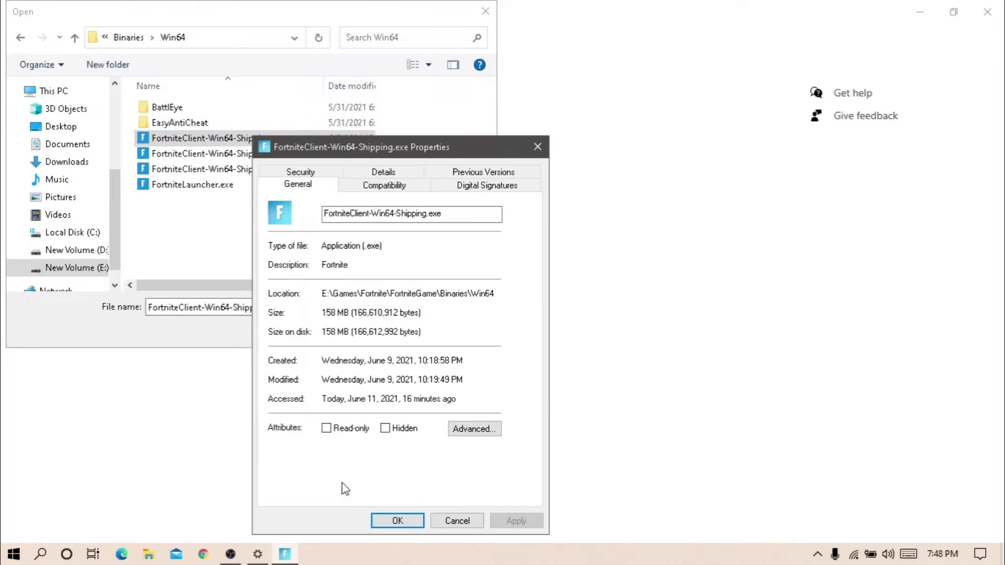
{"action": "left_click_drag", "start_coordinate": [396, 149], "coordinate": [499, 71]}
{"action": "left_click", "coordinate": [506, 107]}
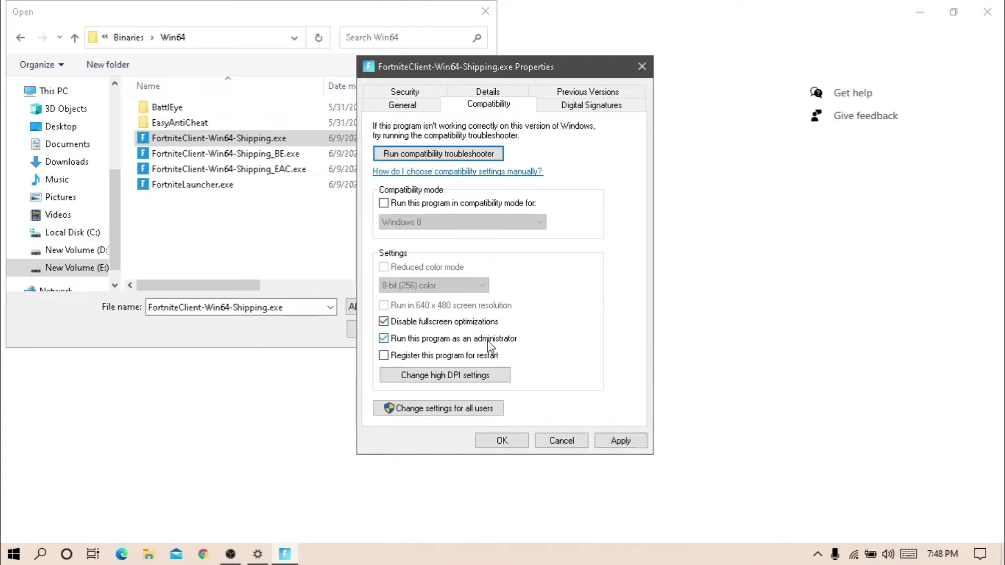
{"action": "left_click", "coordinate": [471, 380]}
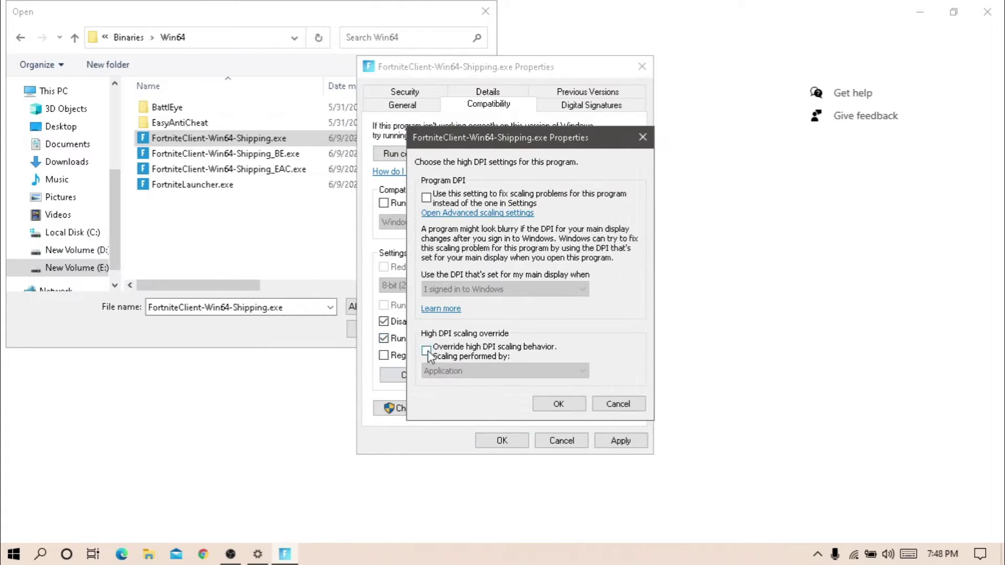
{"action": "left_click", "coordinate": [557, 405]}
{"action": "left_click", "coordinate": [500, 442]}
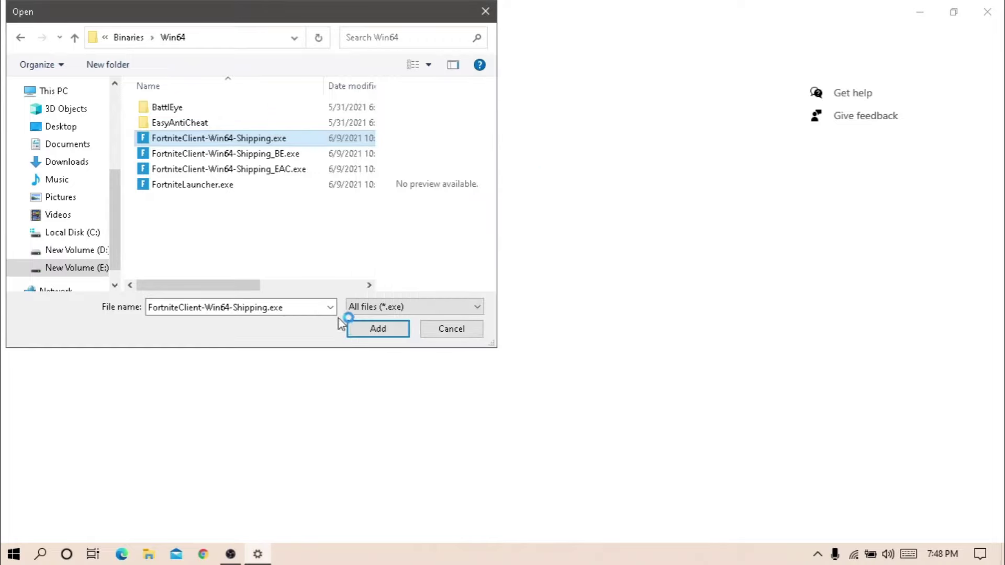
Add the Fortnite executable to Graphics settings with the High performance preference.
{"action": "left_click", "coordinate": [367, 330]}
{"action": "left_click", "coordinate": [324, 328]}
{"action": "left_click", "coordinate": [257, 354]}
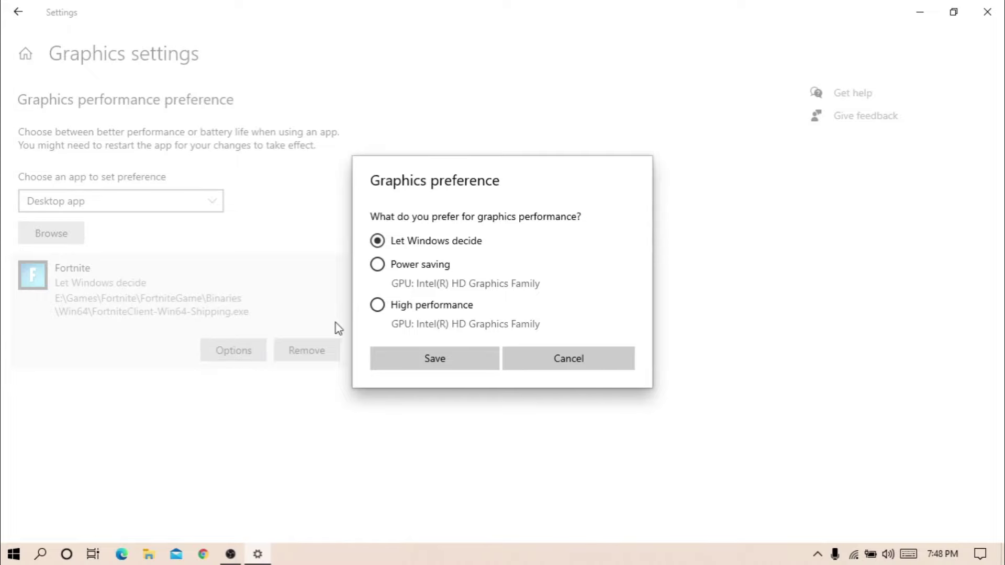
{"action": "left_click", "coordinate": [424, 359]}
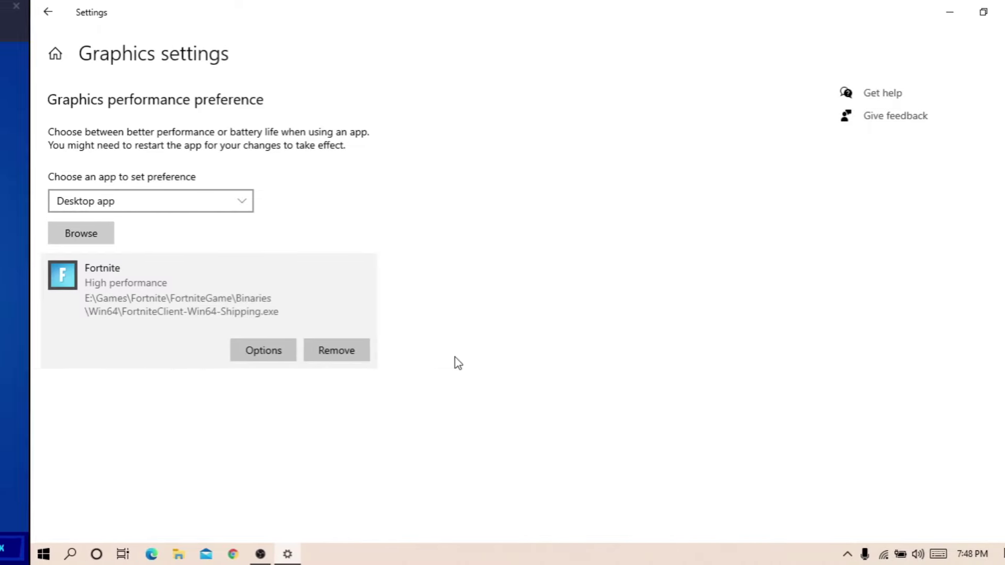
Drop 3D Resolution to 35% and switch VSync on under Advanced Graphics.
{"action": "key", "text": "Down"}
{"action": "key", "text": "Down"}
{"action": "key", "text": "Down"}
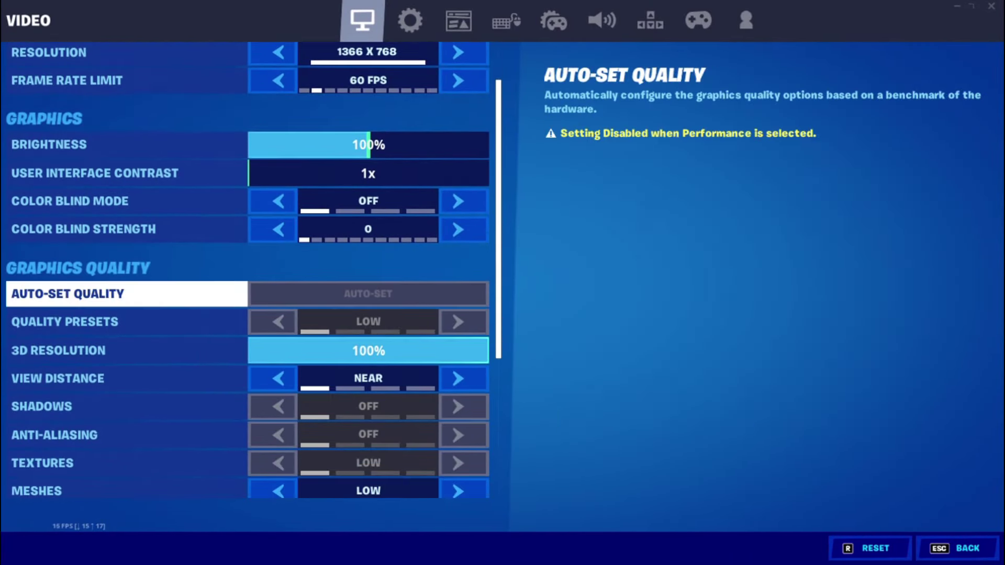
{"action": "key", "text": "Down"}
{"action": "key", "text": "Down"}
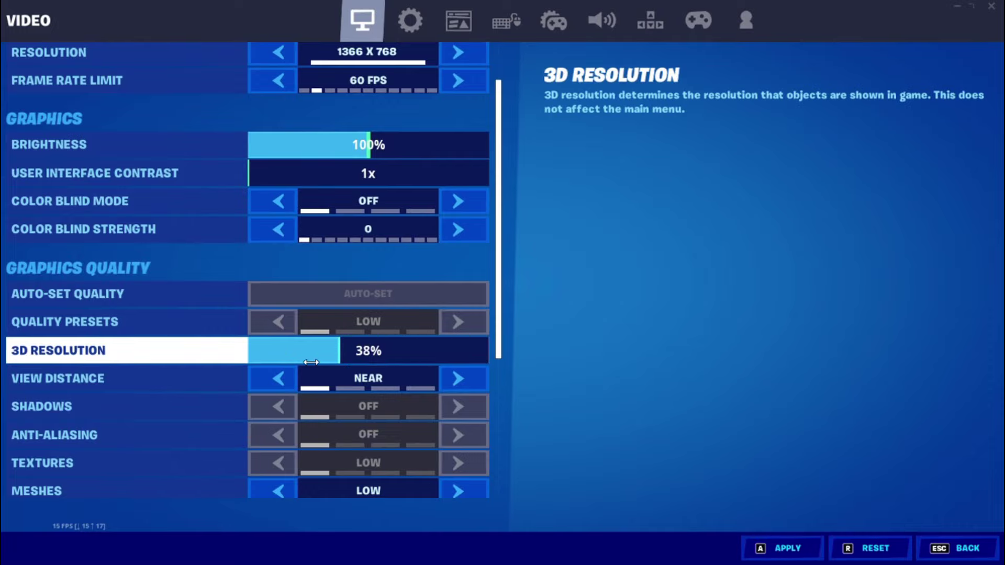
{"action": "scroll", "coordinate": [353, 345], "scroll_direction": "down", "scroll_amount": 1}
{"action": "scroll", "coordinate": [353, 344], "scroll_direction": "down", "scroll_amount": 2}
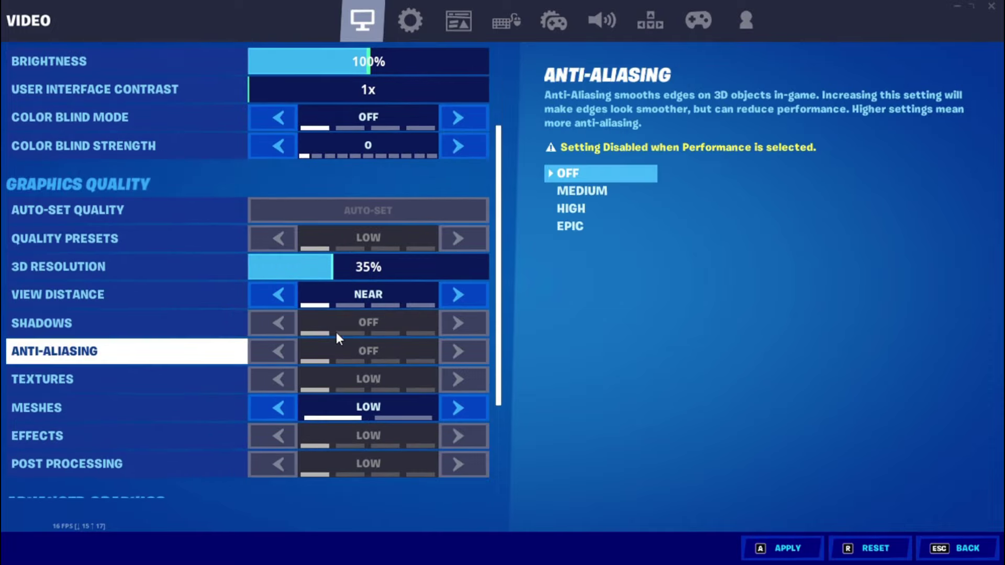
{"action": "scroll", "coordinate": [335, 330], "scroll_direction": "down", "scroll_amount": 2}
{"action": "scroll", "coordinate": [335, 335], "scroll_direction": "down", "scroll_amount": 3}
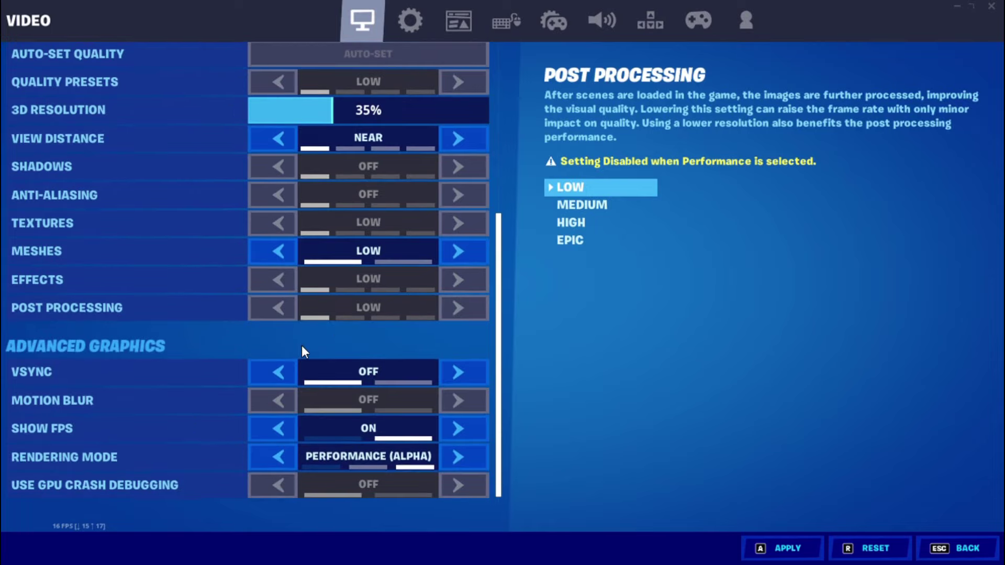
{"action": "left_click", "coordinate": [445, 376]}
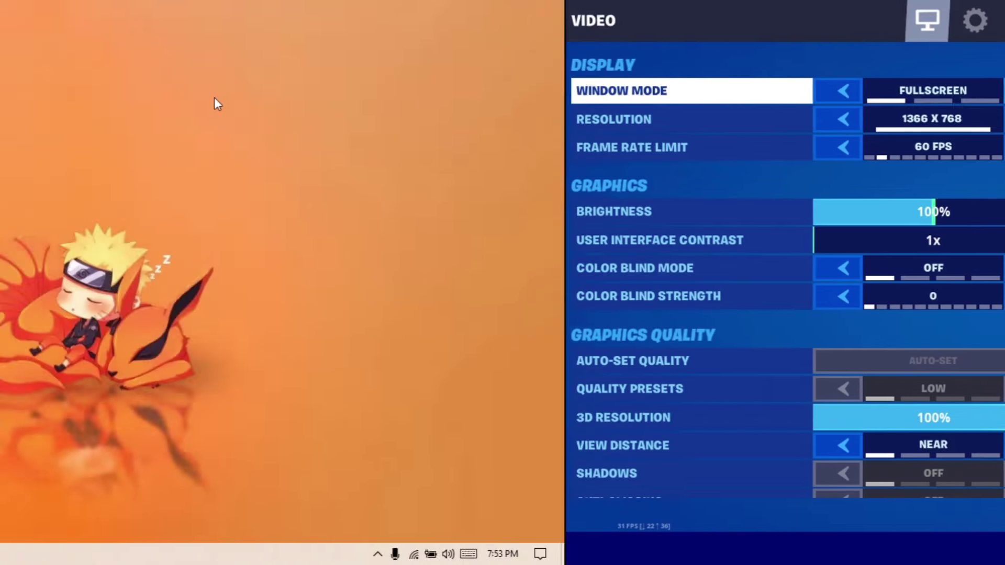
Apply the 640 by 480, 60 Hz mode from the display adapter's List All Modes.
{"action": "right_click", "coordinate": [681, 85]}
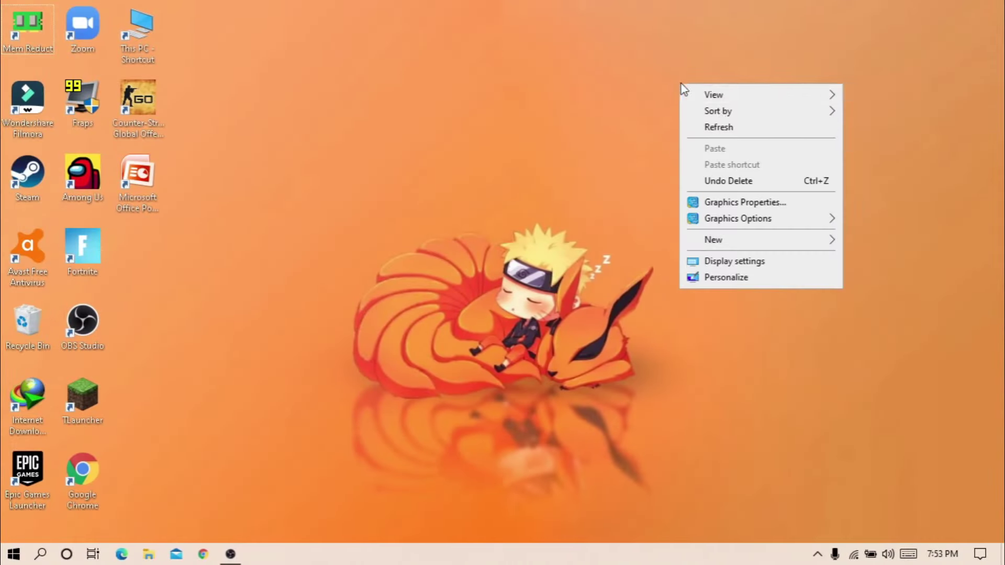
{"action": "left_click", "coordinate": [752, 261]}
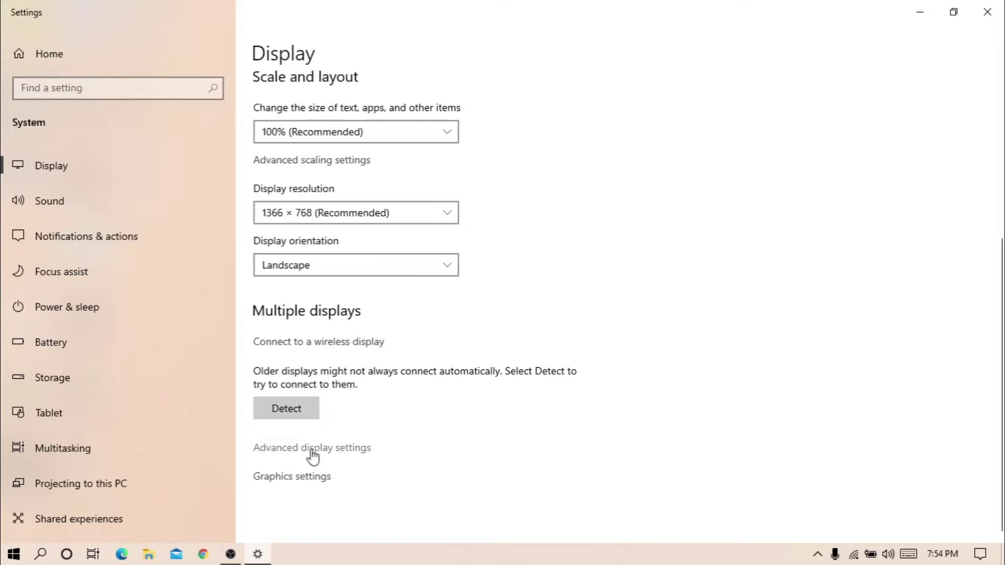
{"action": "left_click", "coordinate": [312, 449]}
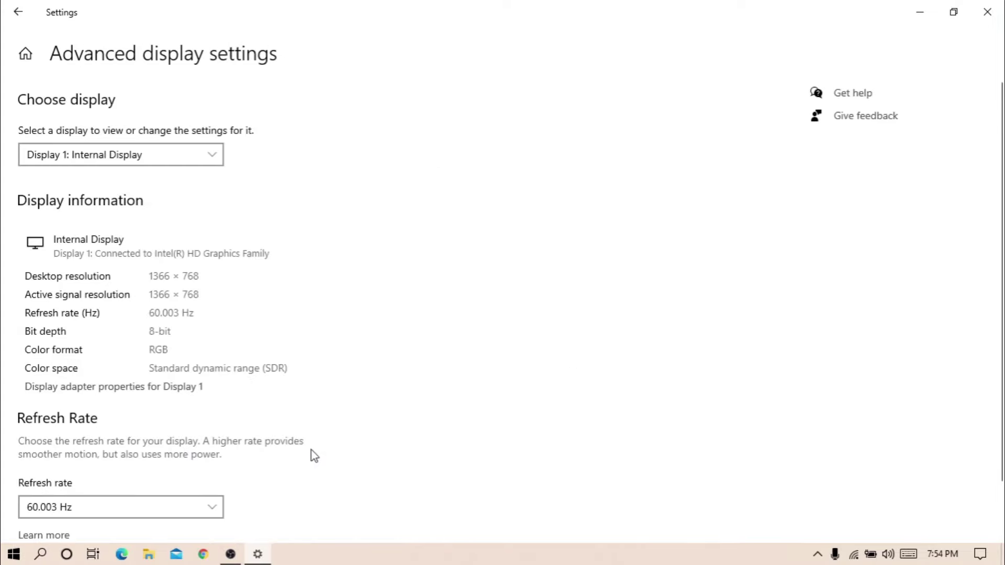
{"action": "left_click", "coordinate": [181, 387]}
{"action": "left_click", "coordinate": [105, 285]}
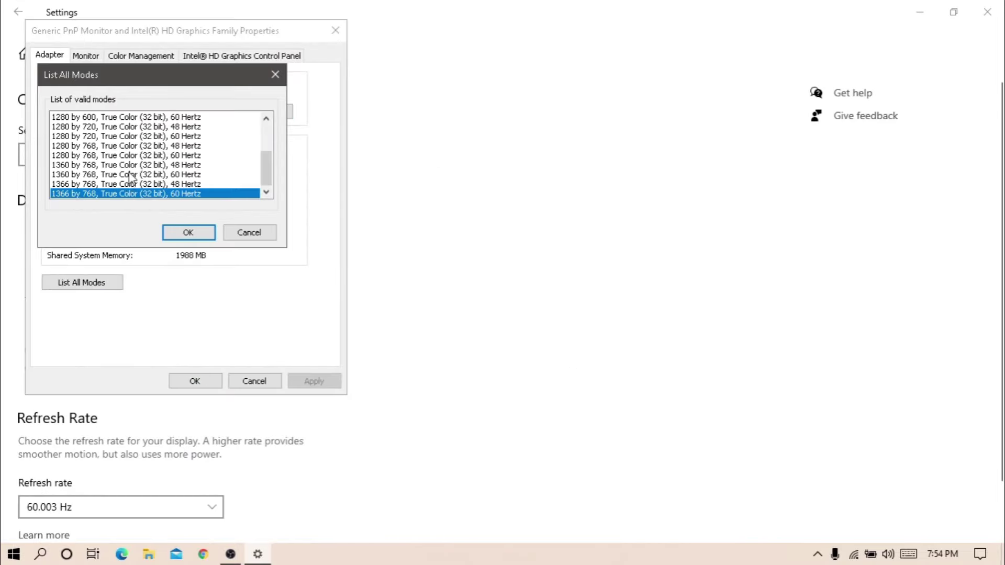
{"action": "scroll", "coordinate": [131, 178], "scroll_direction": "up", "scroll_amount": 3}
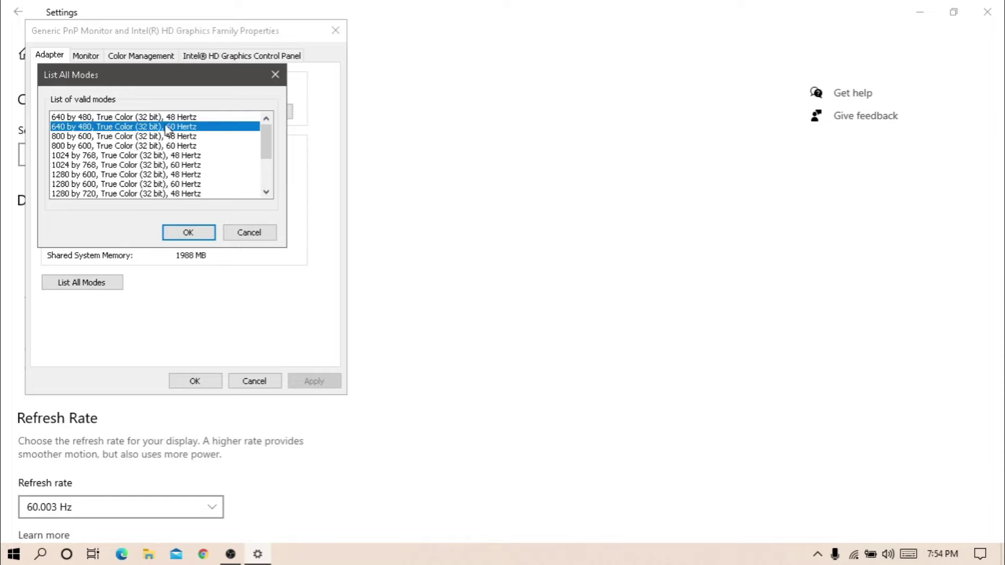
{"action": "left_click", "coordinate": [189, 232]}
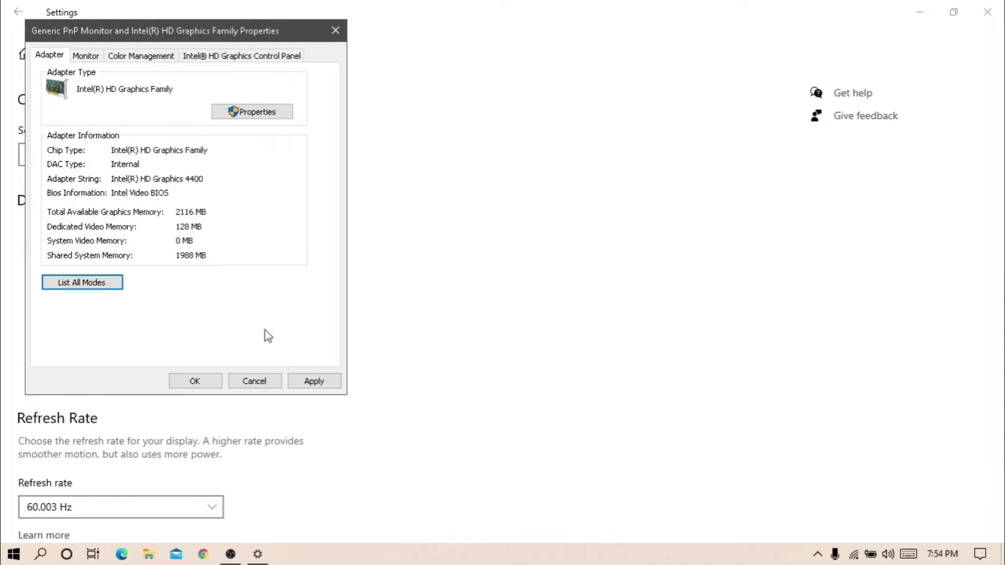
{"action": "left_click", "coordinate": [196, 381]}
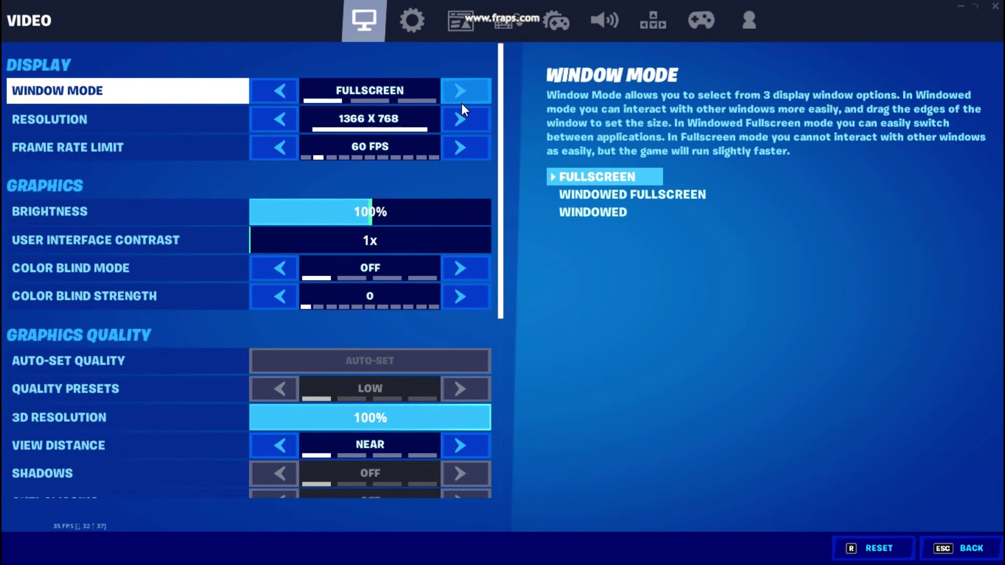
Switch the game to windowed fullscreen and restore the display to 1366 × 768 (Recommended).
{"action": "left_click", "coordinate": [461, 103]}
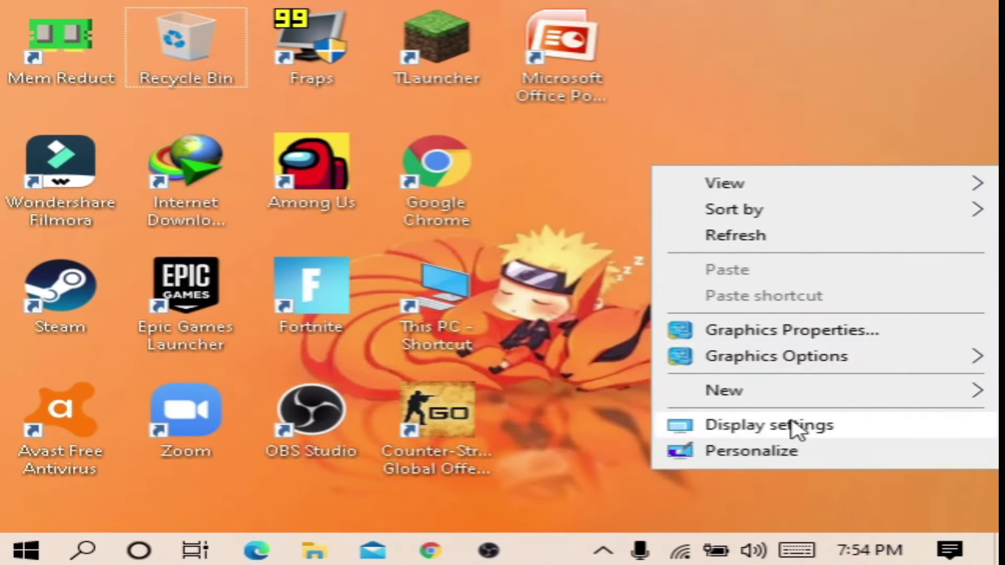
{"action": "left_click", "coordinate": [795, 431]}
{"action": "scroll", "coordinate": [419, 366], "scroll_direction": "down", "scroll_amount": 5}
{"action": "scroll", "coordinate": [422, 367], "scroll_direction": "down", "scroll_amount": 3}
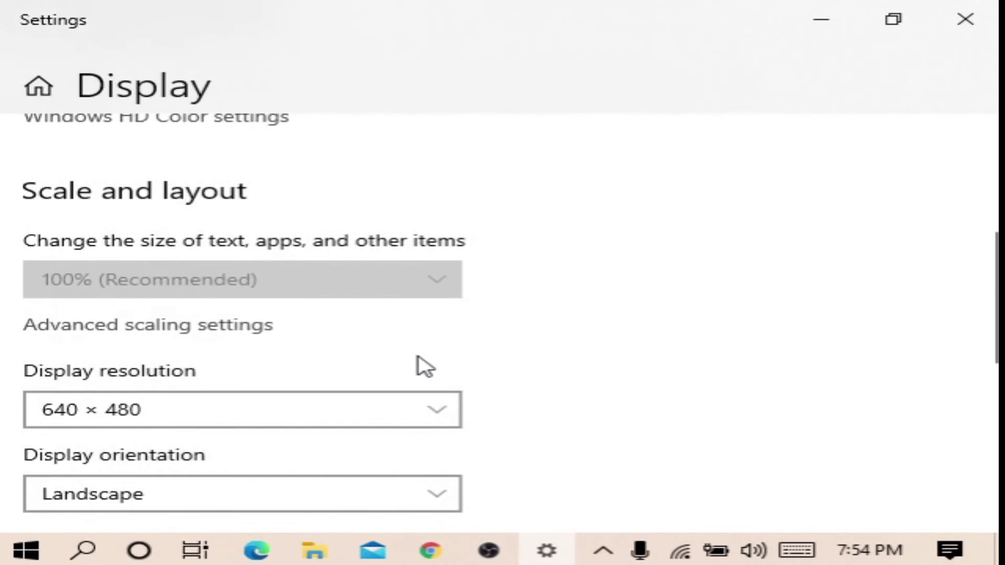
{"action": "left_click", "coordinate": [408, 415]}
{"action": "left_click", "coordinate": [276, 73]}
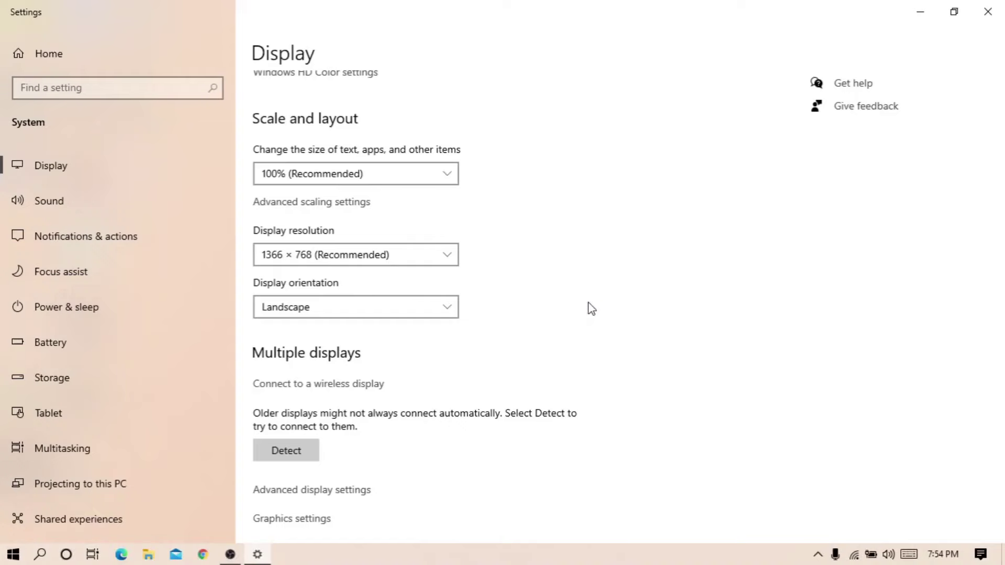